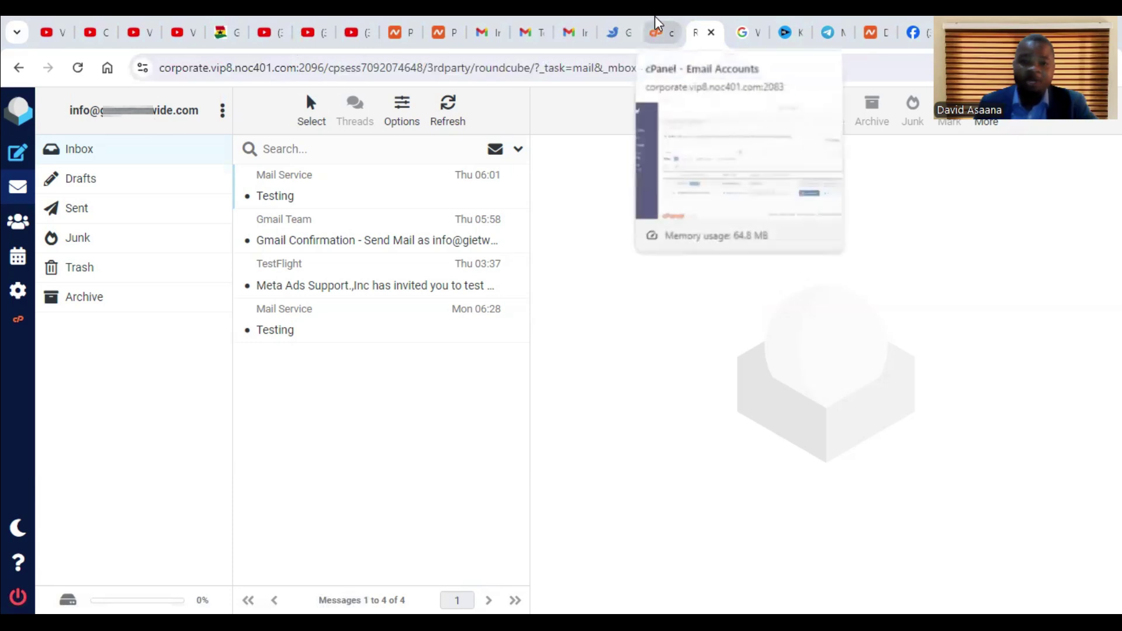
- Open the Testing thread, check that the sender avatar shows no logo, then return to the inbox
{"action": "left_click", "coordinate": [565, 16]}
{"action": "left_click", "coordinate": [537, 16]}
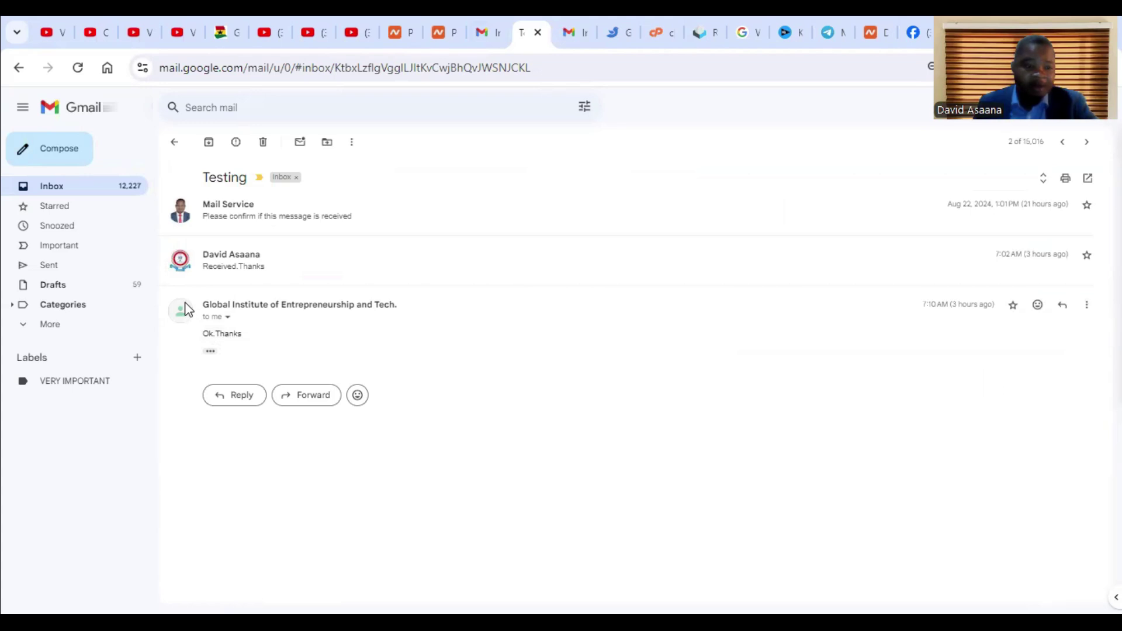
{"action": "mouse_move", "coordinate": [192, 314]}
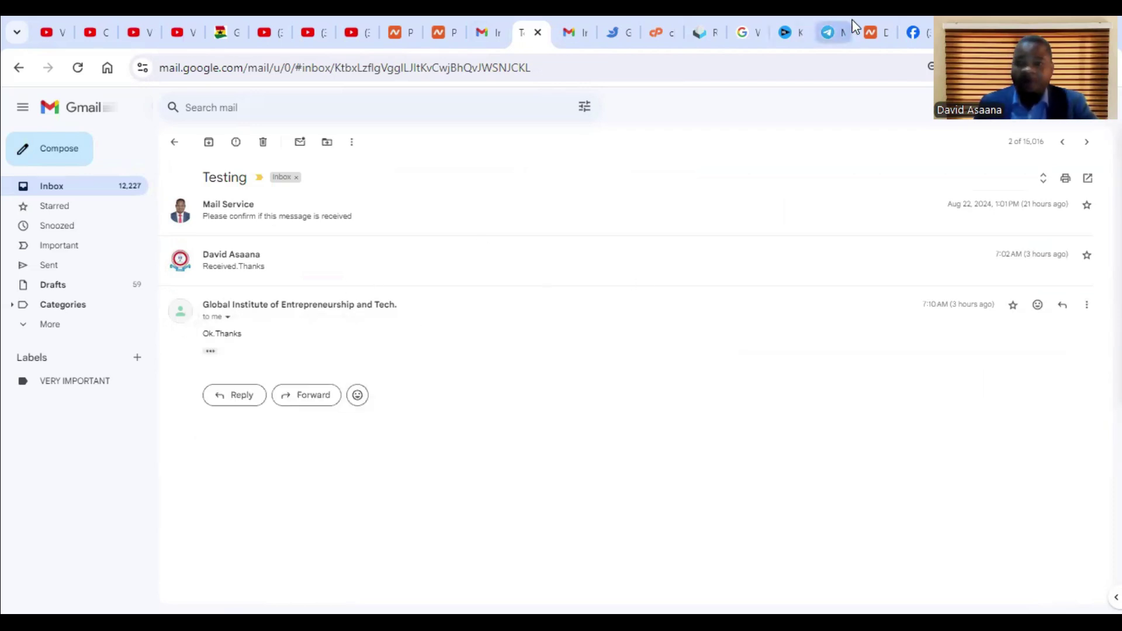
{"action": "left_click", "coordinate": [576, 16]}
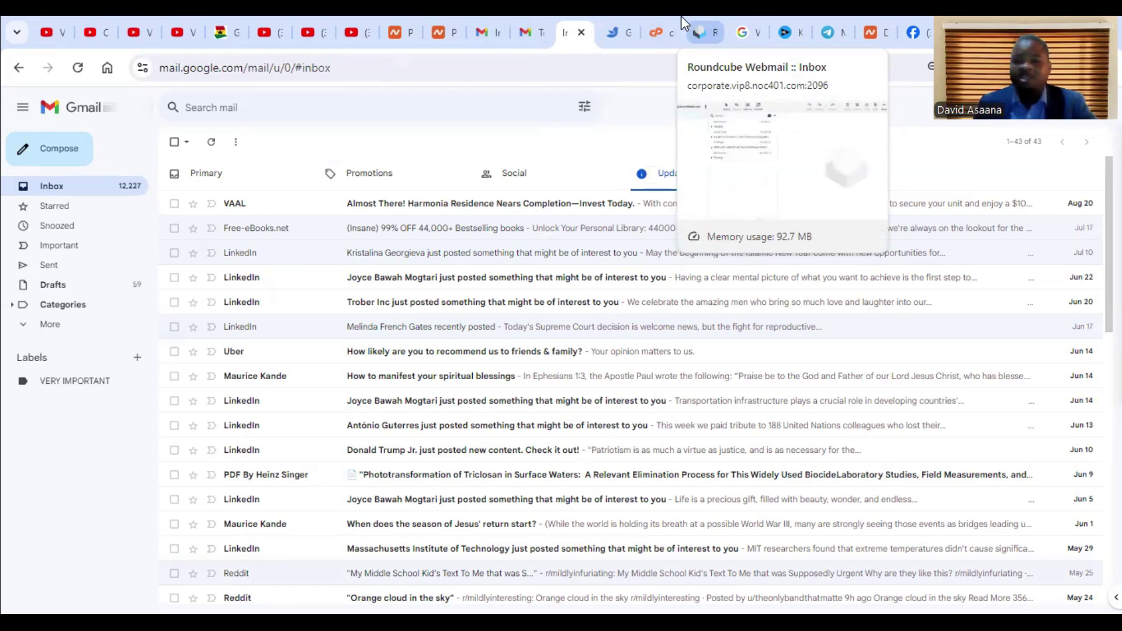
- Copy the business mailbox address from the Roundcube header to the clipboard
{"action": "left_click", "coordinate": [698, 30]}
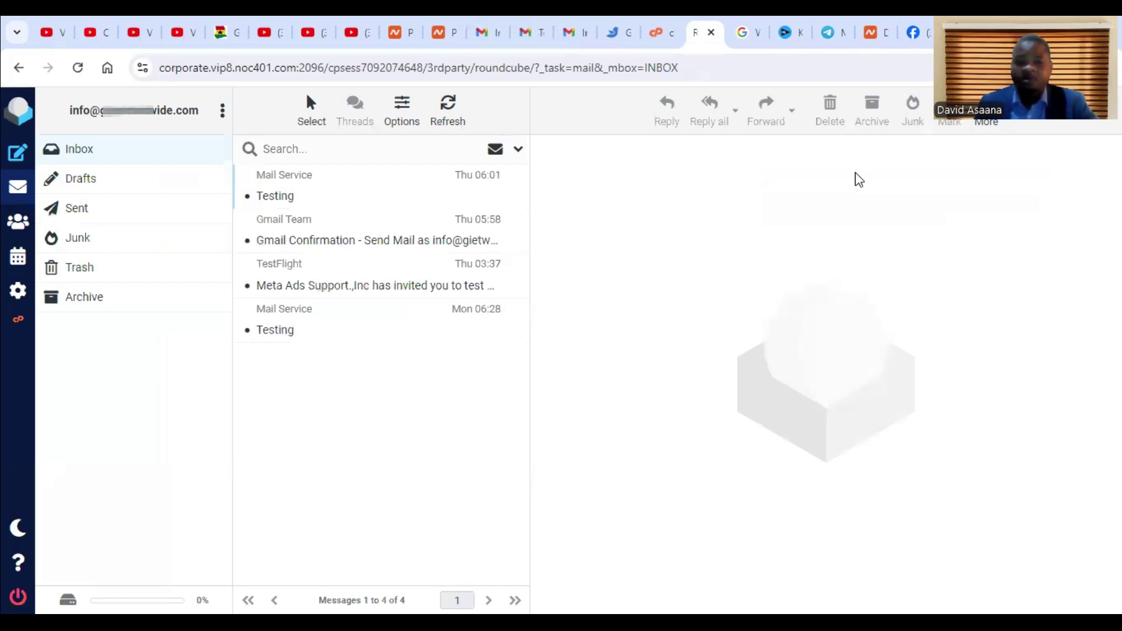
{"action": "left_click_drag", "start_coordinate": [201, 112], "coordinate": [63, 121]}
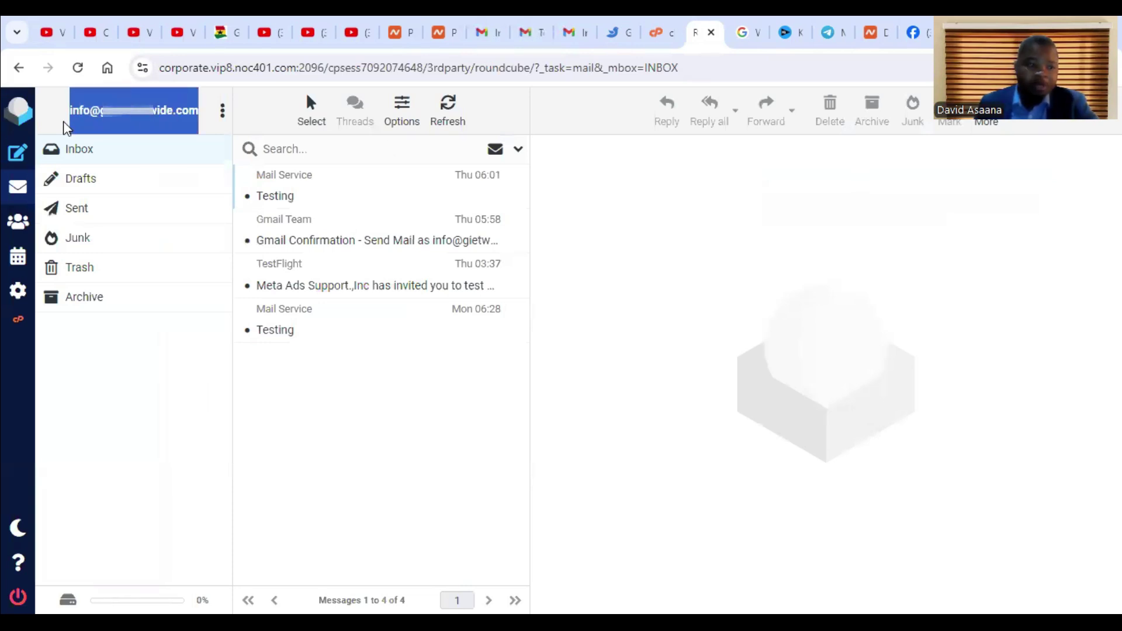
{"action": "right_click", "coordinate": [88, 112]}
{"action": "left_click", "coordinate": [156, 136]}
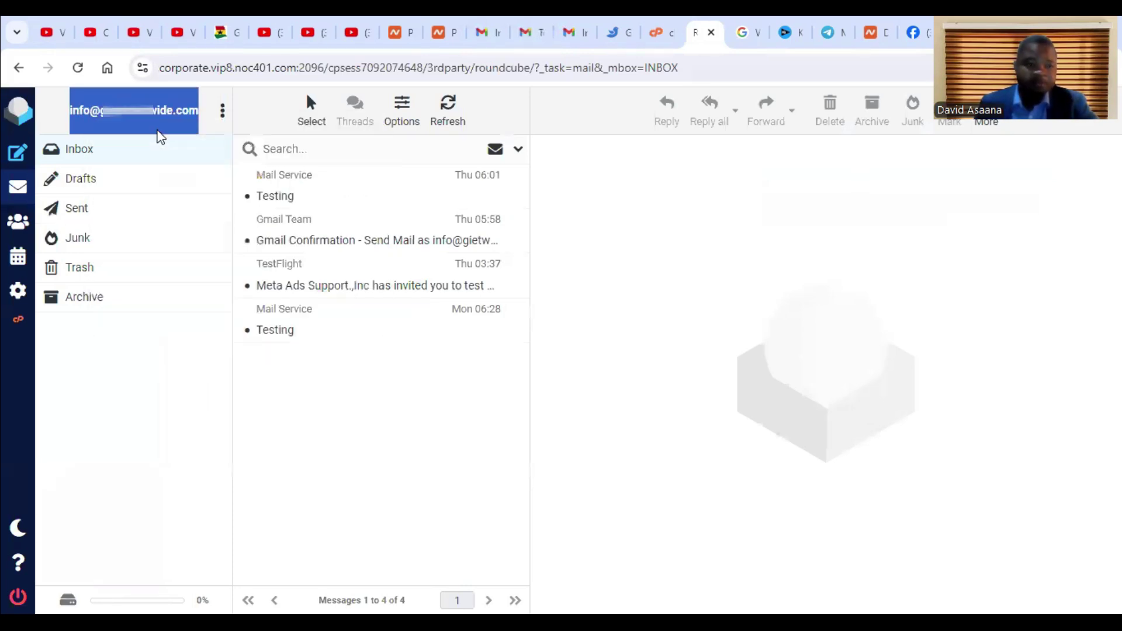
{"action": "left_click", "coordinate": [840, 232]}
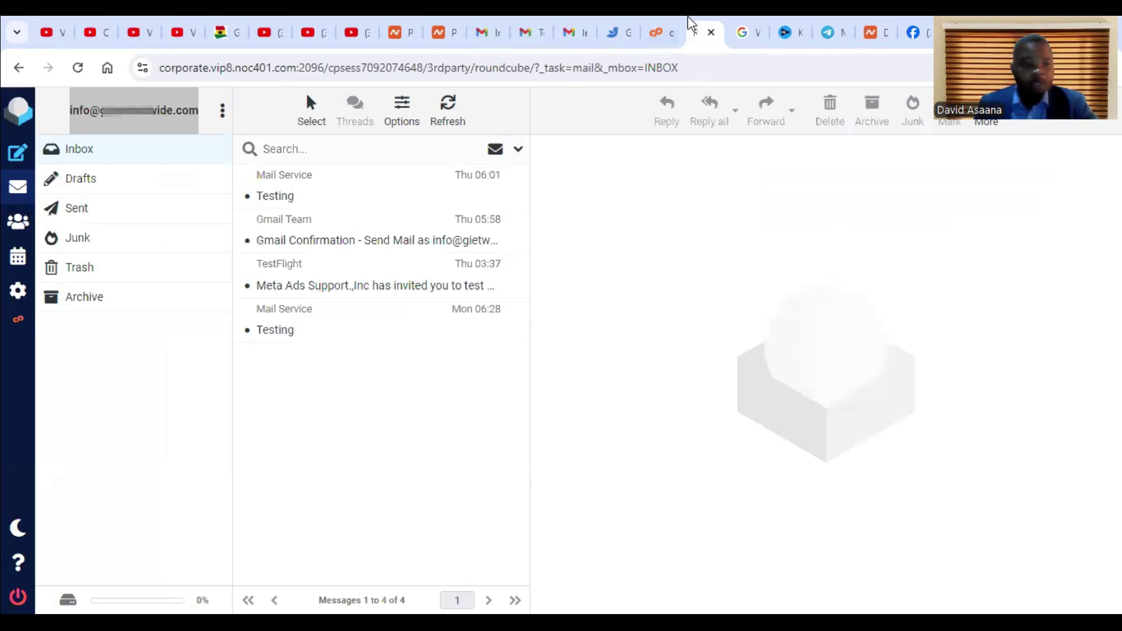
- Bring up the u/2 Google account's Gmail Primary inbox
{"action": "left_click", "coordinate": [568, 26]}
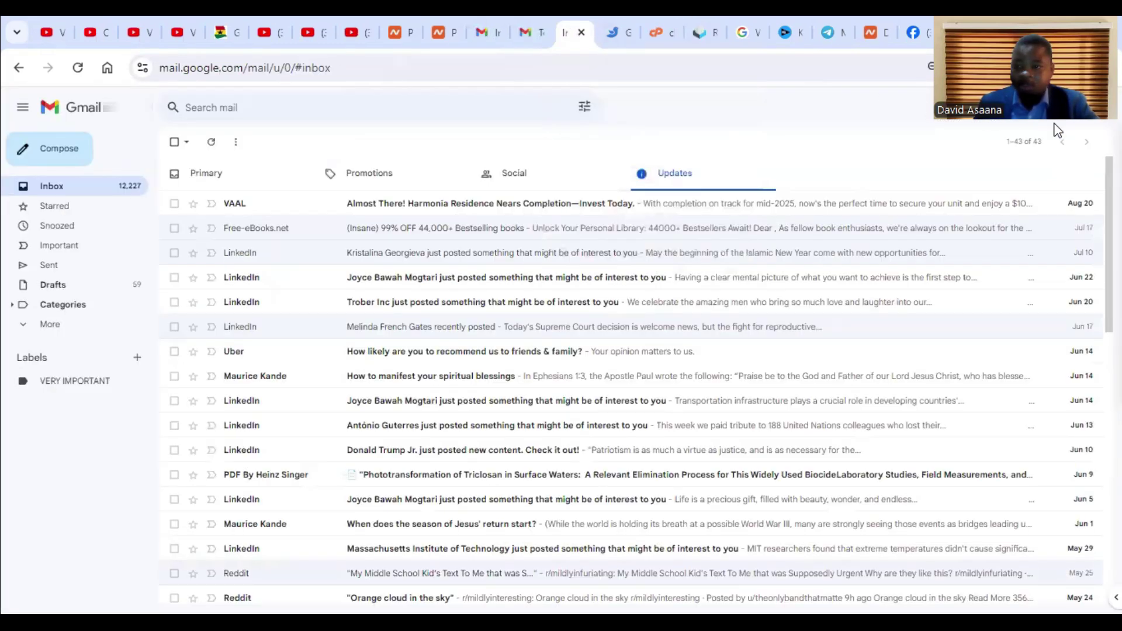
{"action": "left_click", "coordinate": [517, 25]}
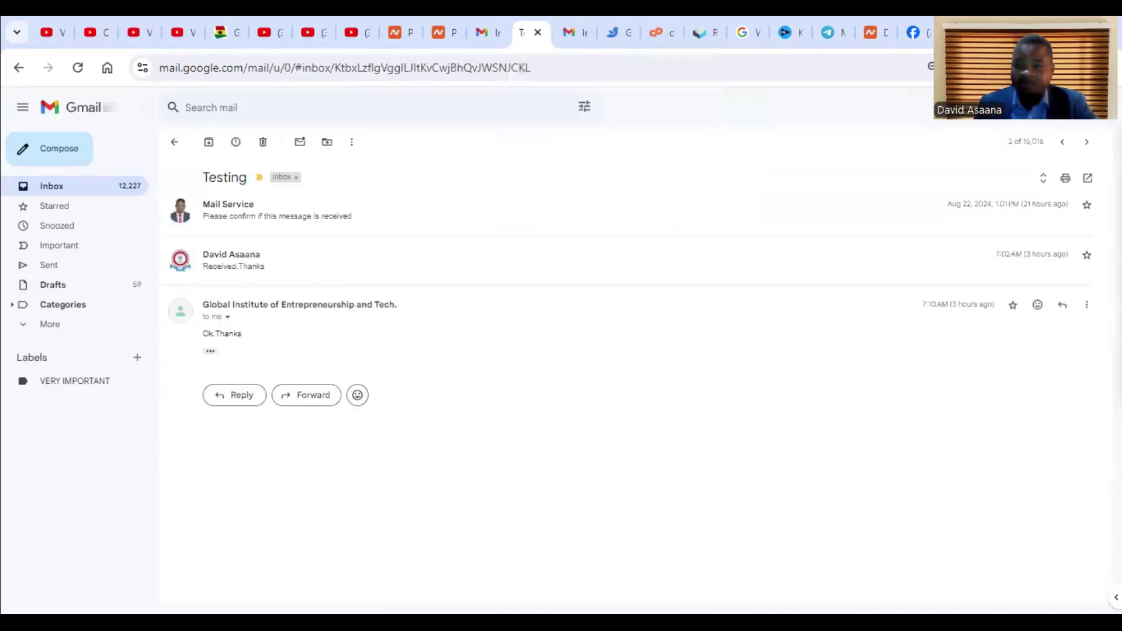
{"action": "left_click", "coordinate": [479, 24]}
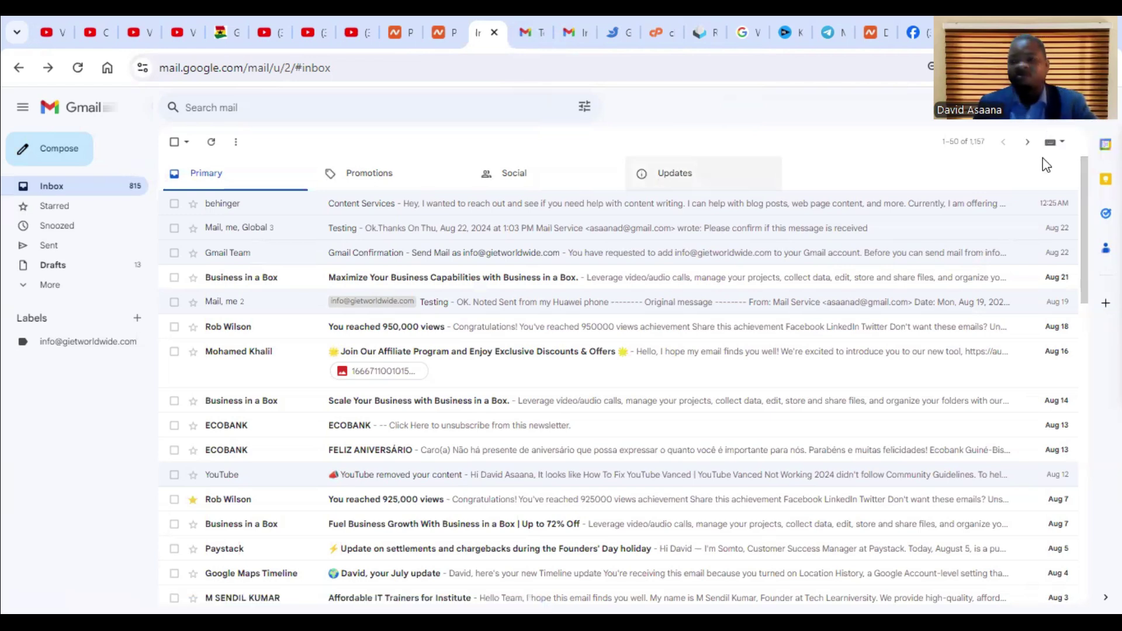
- Go to Google Account settings and open the Personal info page
{"action": "left_click", "coordinate": [1099, 107]}
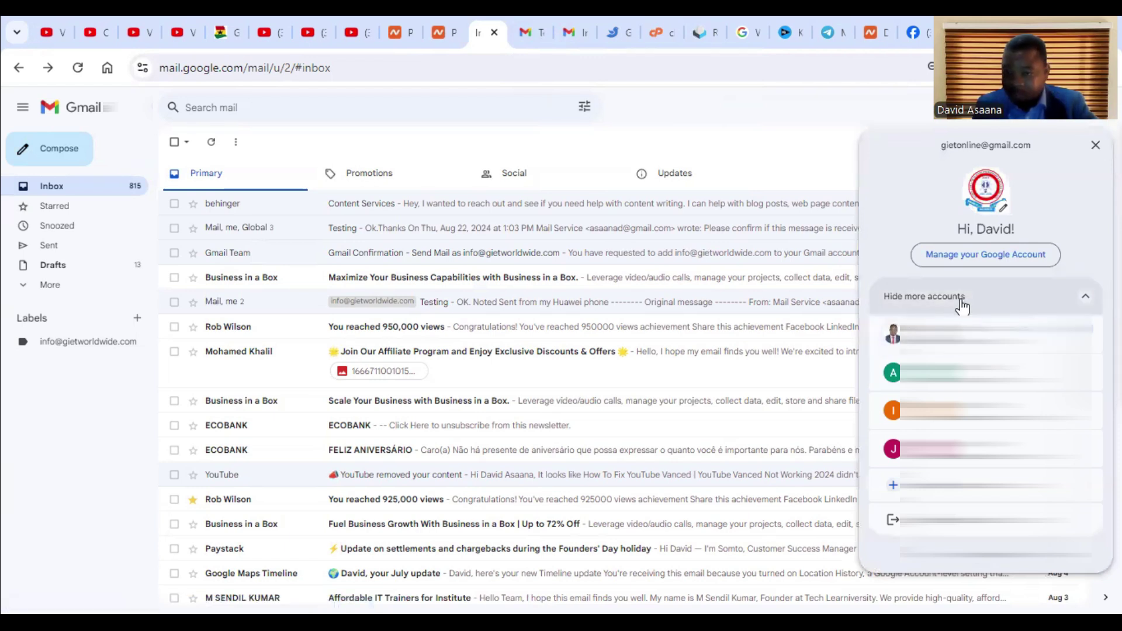
{"action": "left_click", "coordinate": [1003, 264]}
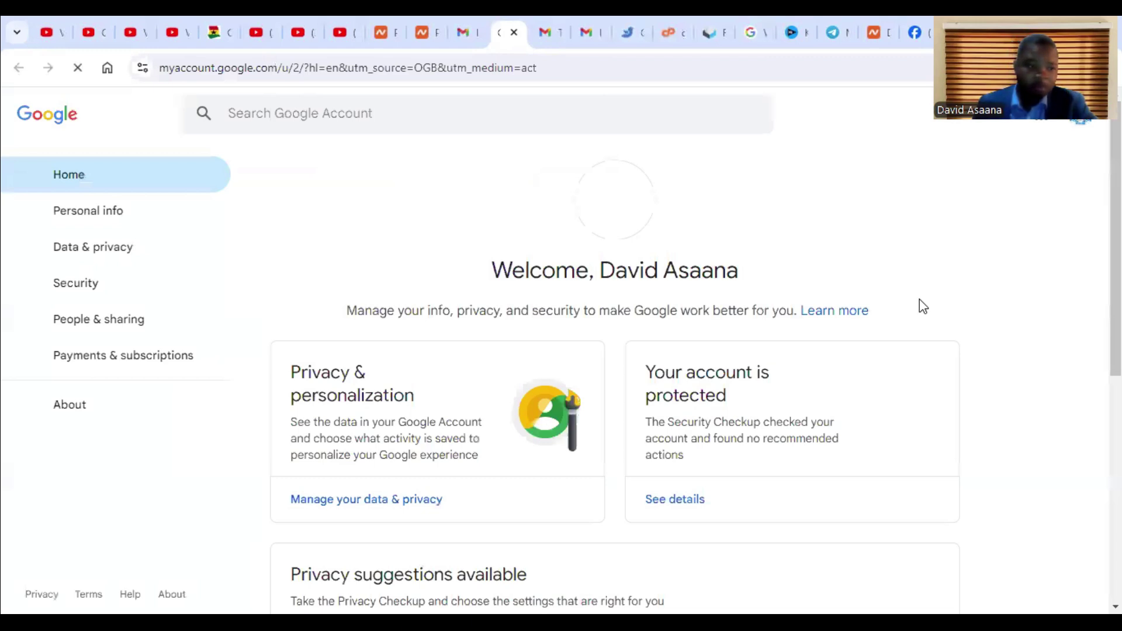
{"action": "left_click", "coordinate": [110, 214]}
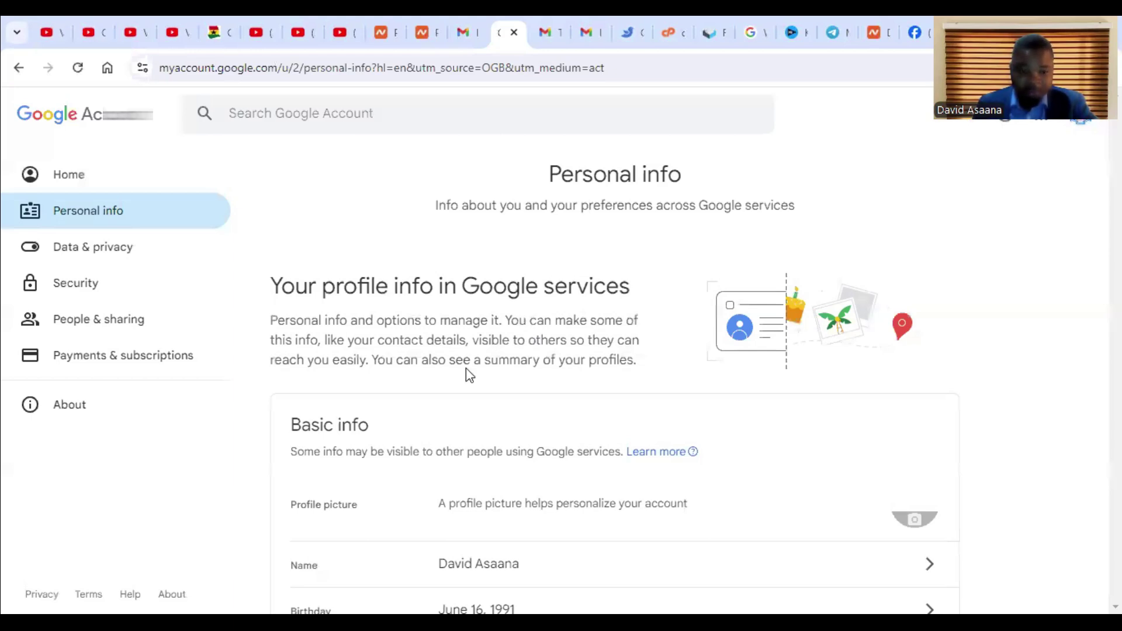
{"action": "scroll", "coordinate": [469, 375], "scroll_direction": "down", "scroll_amount": 10}
{"action": "scroll", "coordinate": [538, 319], "scroll_direction": "up", "scroll_amount": 4}
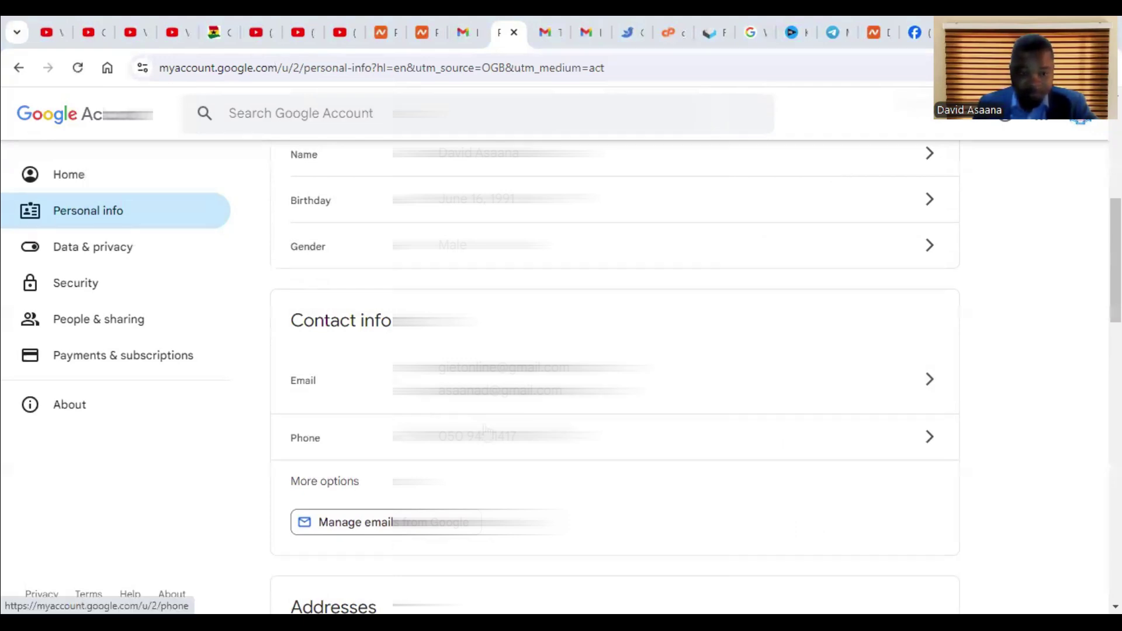
- In the Email settings, choose Add alternate email under Alternate emails
{"action": "left_click", "coordinate": [935, 380]}
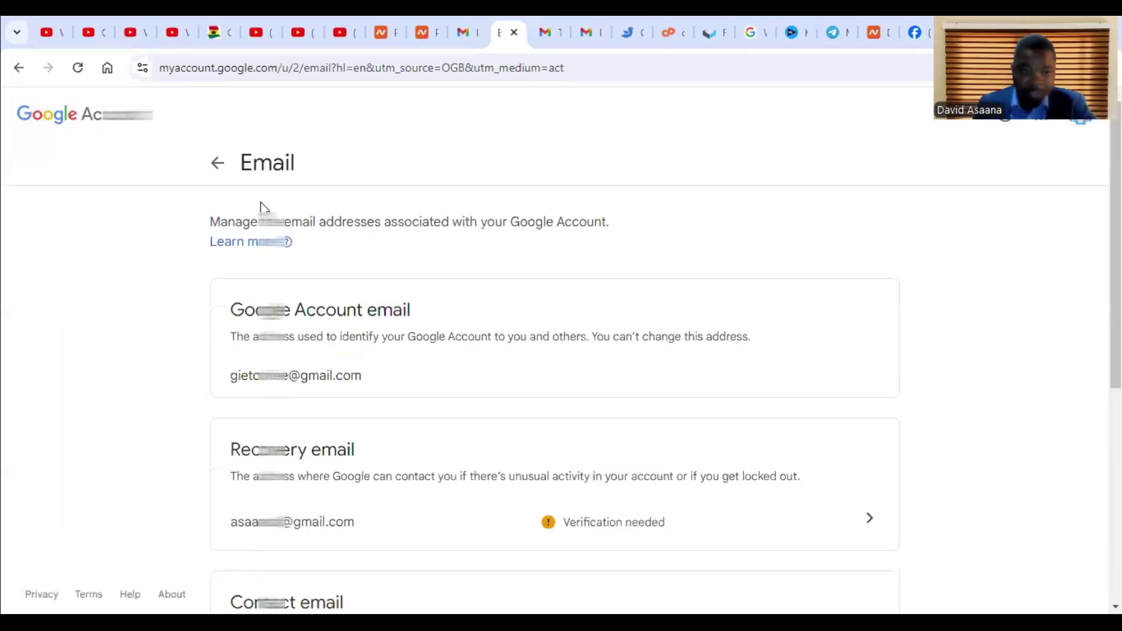
{"action": "scroll", "coordinate": [298, 231], "scroll_direction": "down", "scroll_amount": 2}
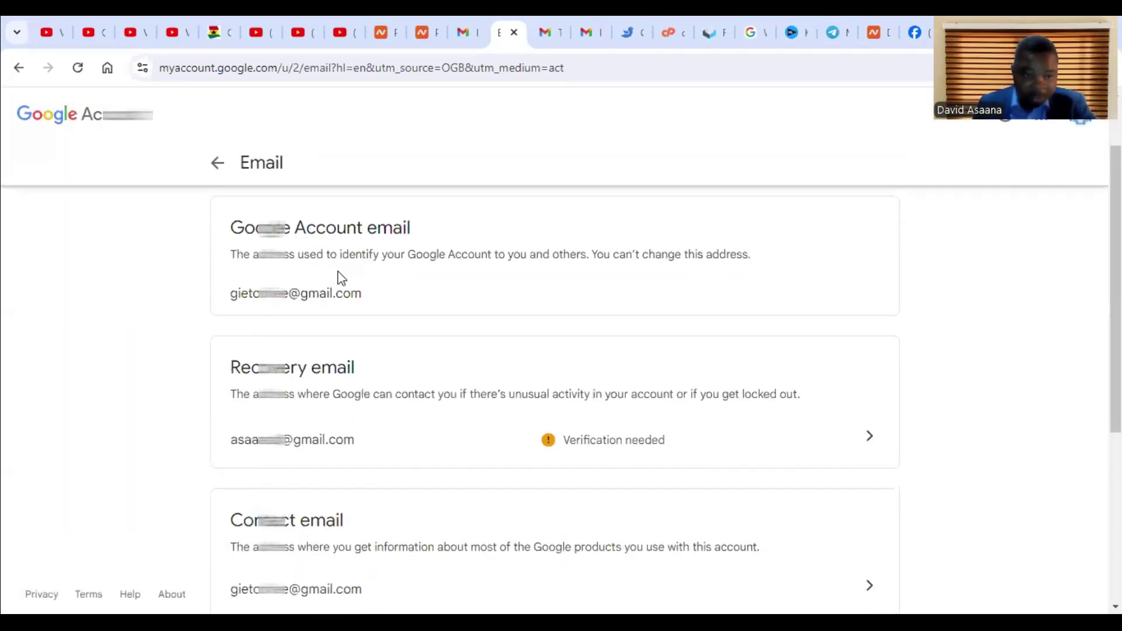
{"action": "scroll", "coordinate": [349, 378], "scroll_direction": "down", "scroll_amount": 4}
{"action": "scroll", "coordinate": [391, 326], "scroll_direction": "down", "scroll_amount": 1}
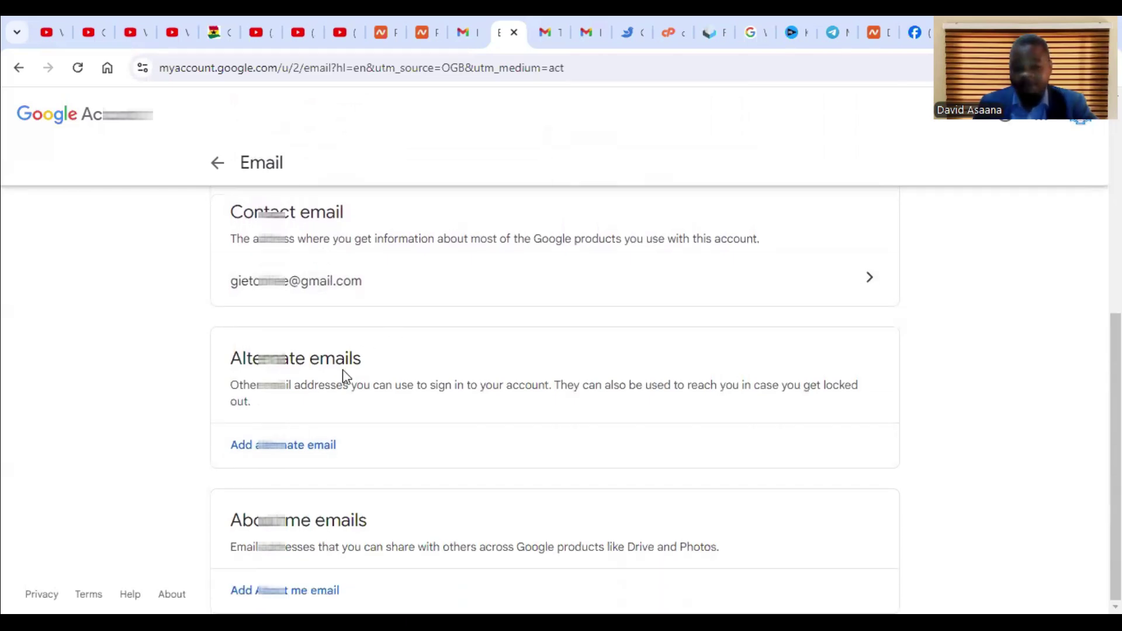
{"action": "left_click", "coordinate": [298, 457]}
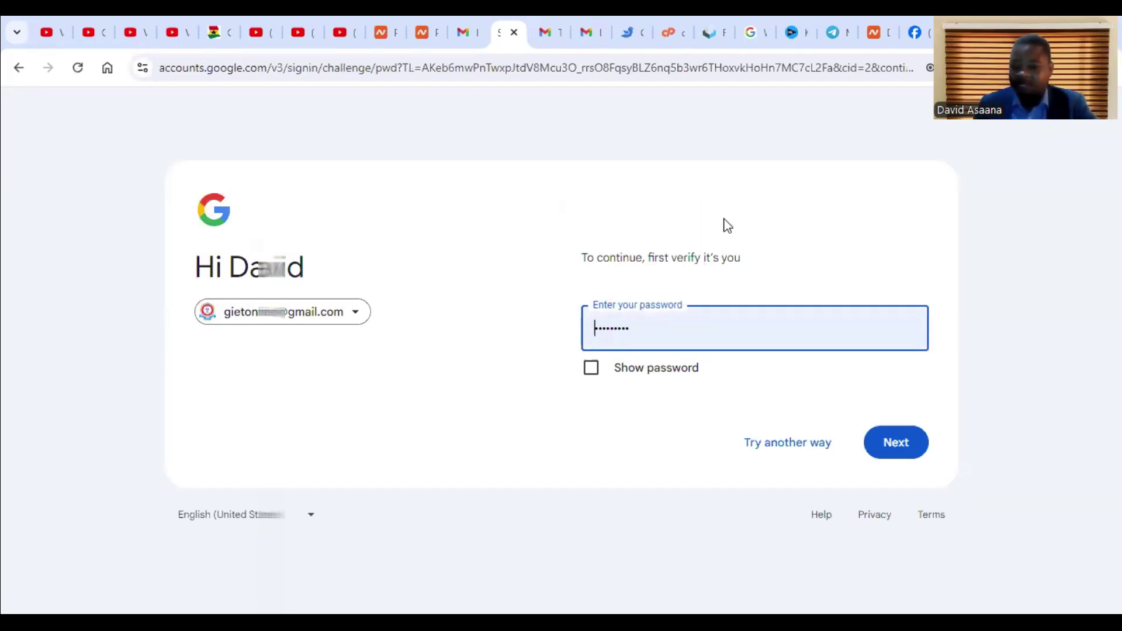
- Confirm the account password, paste the business address and add it as an alternate email
{"action": "key", "text": "Return"}
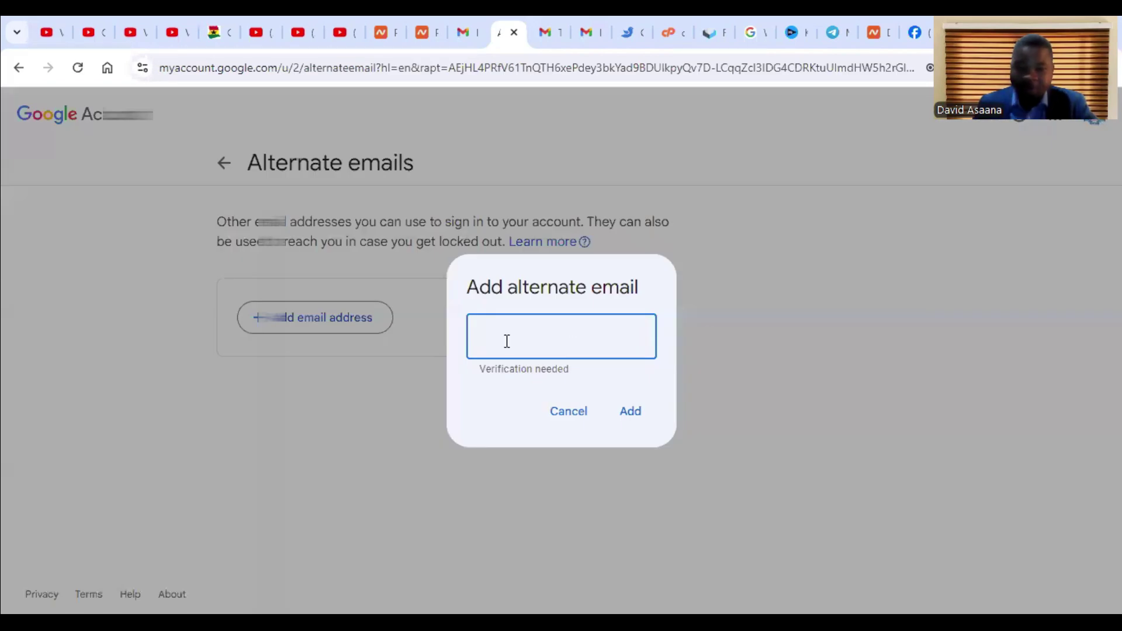
{"action": "right_click", "coordinate": [504, 337]}
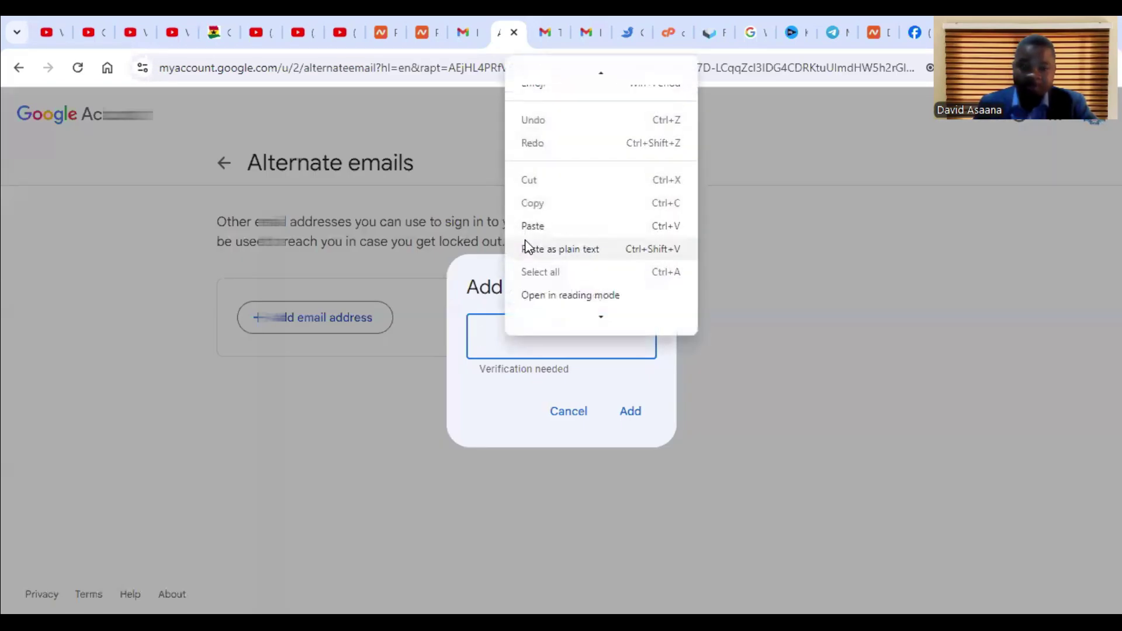
{"action": "left_click", "coordinate": [541, 230]}
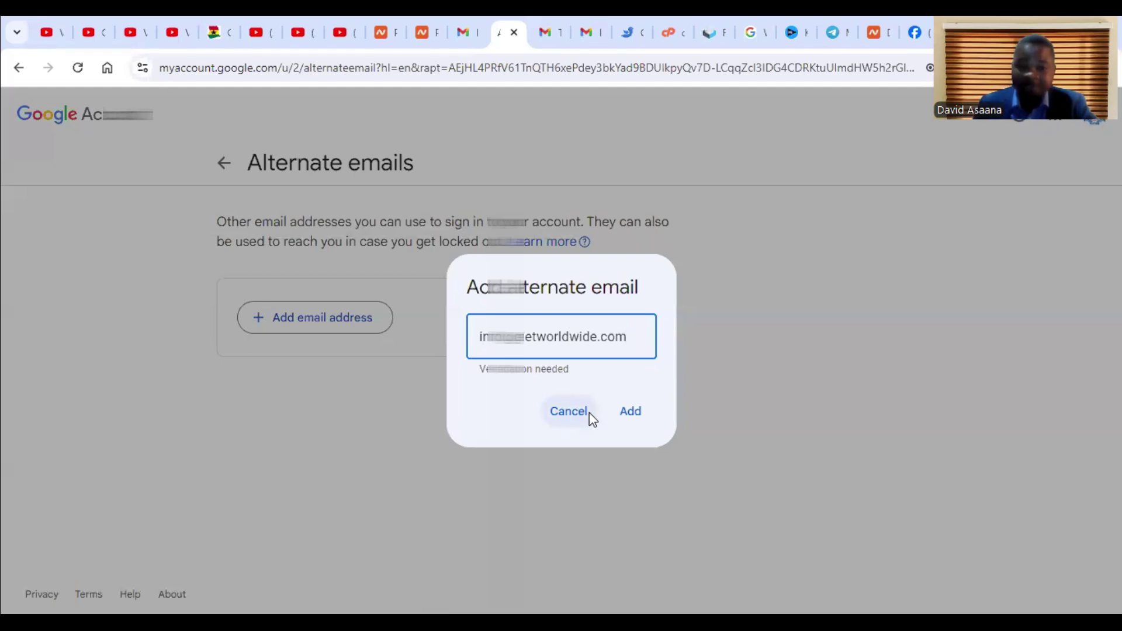
{"action": "left_click", "coordinate": [630, 413]}
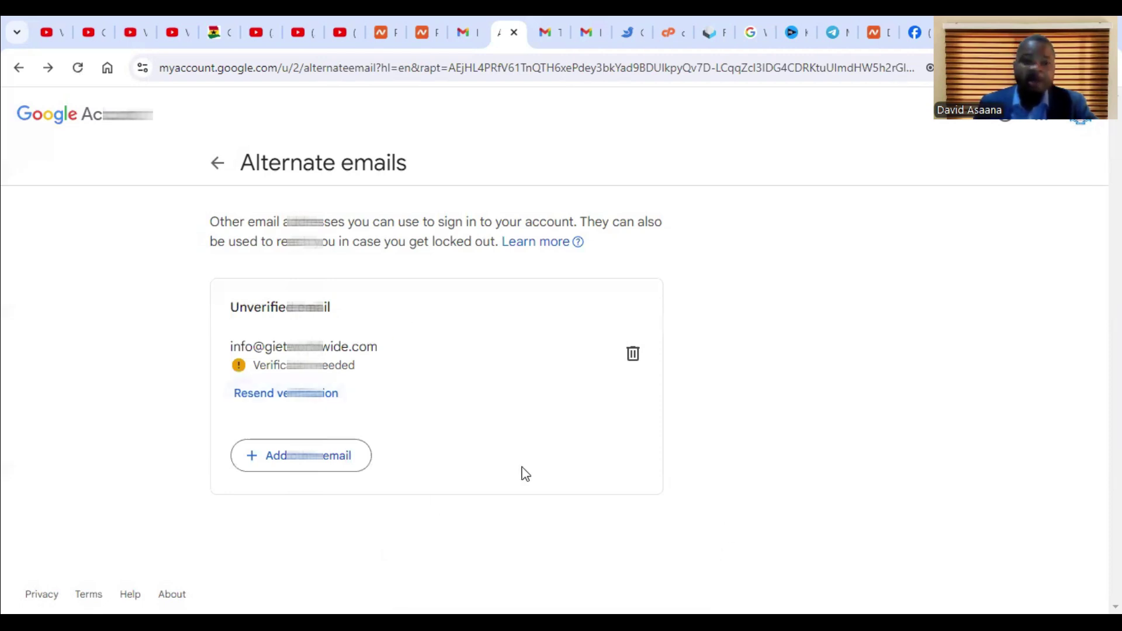
- Refresh the Roundcube inbox, open Google's Security alert email and follow its verification link
{"action": "left_click", "coordinate": [712, 32]}
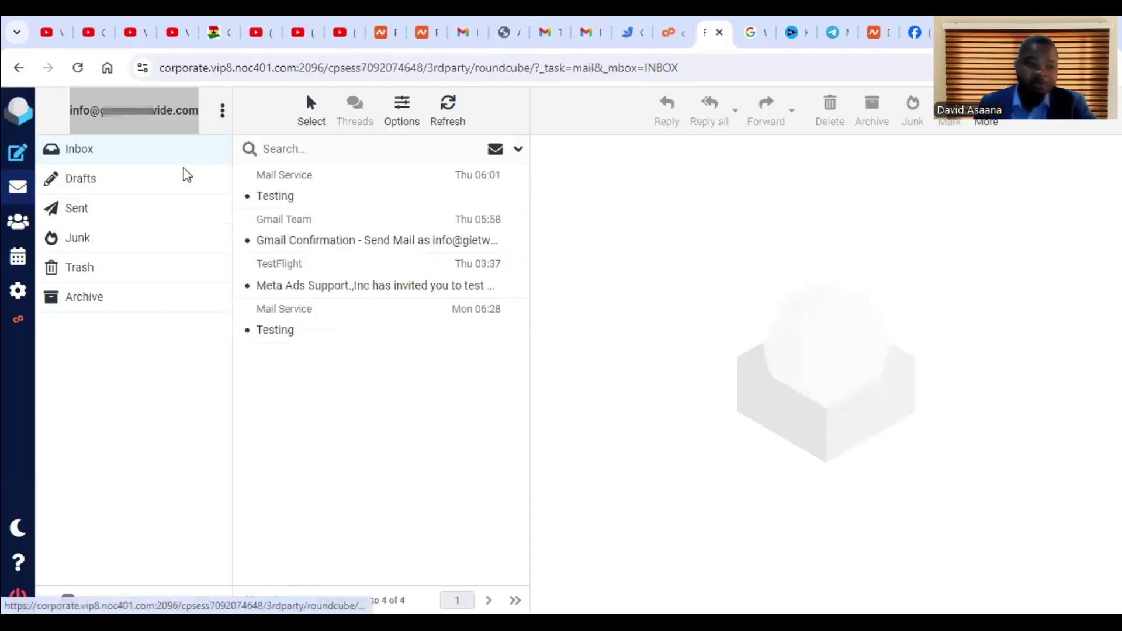
{"action": "left_click", "coordinate": [152, 151]}
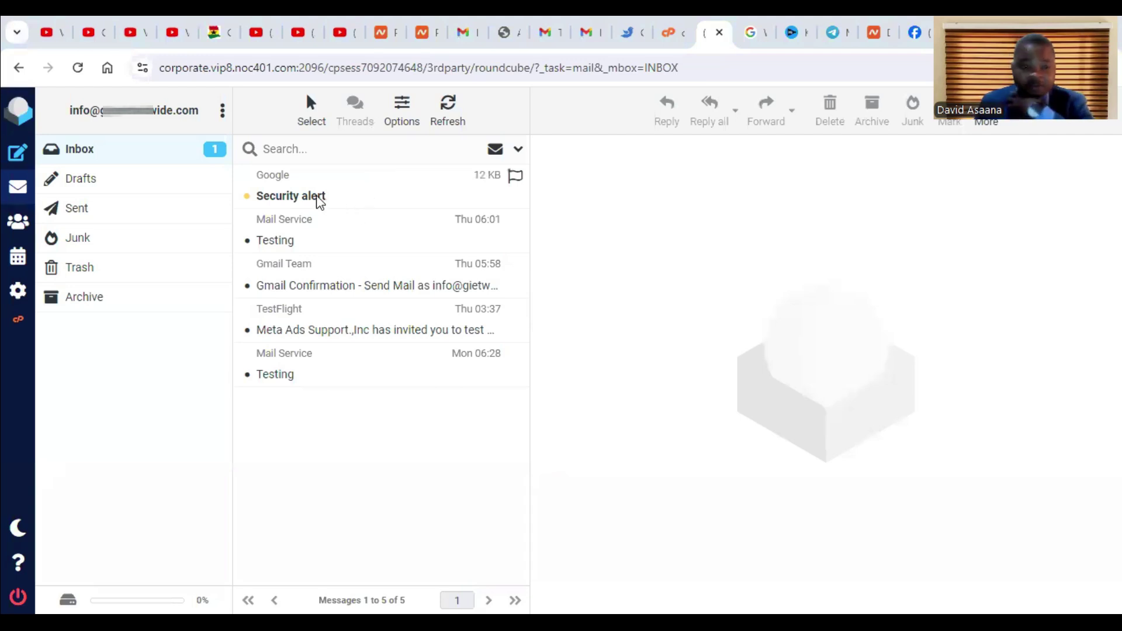
{"action": "left_click", "coordinate": [328, 200]}
{"action": "scroll", "coordinate": [796, 380], "scroll_direction": "down", "scroll_amount": 2}
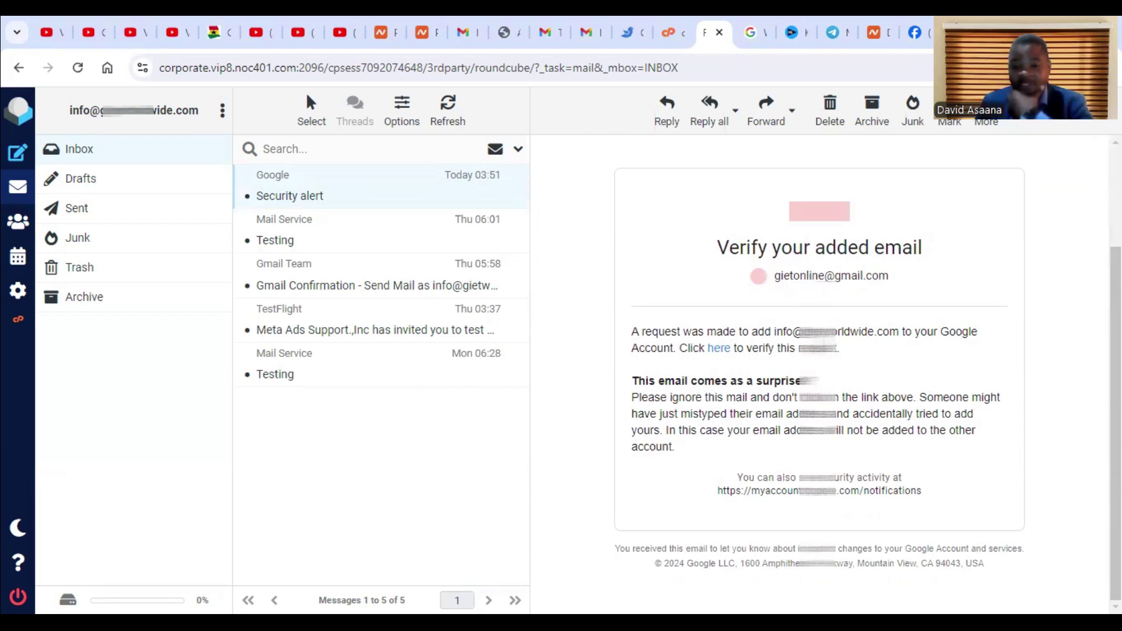
{"action": "left_click", "coordinate": [720, 349]}
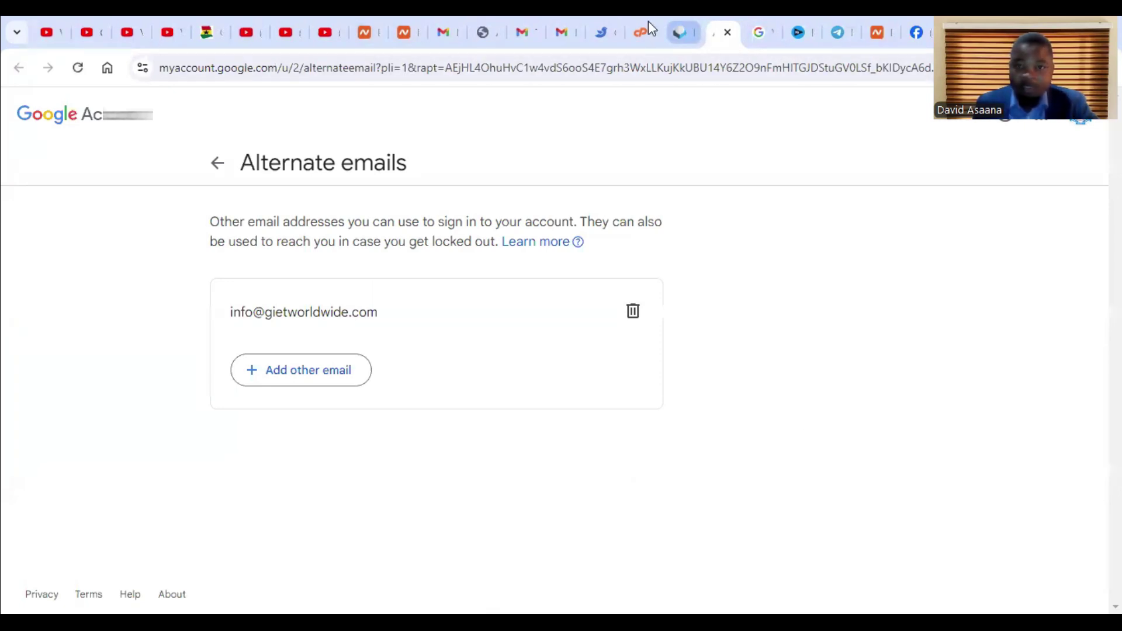
- Return to the Roundcube business inbox showing Google's verification message
{"action": "left_click", "coordinate": [678, 29]}
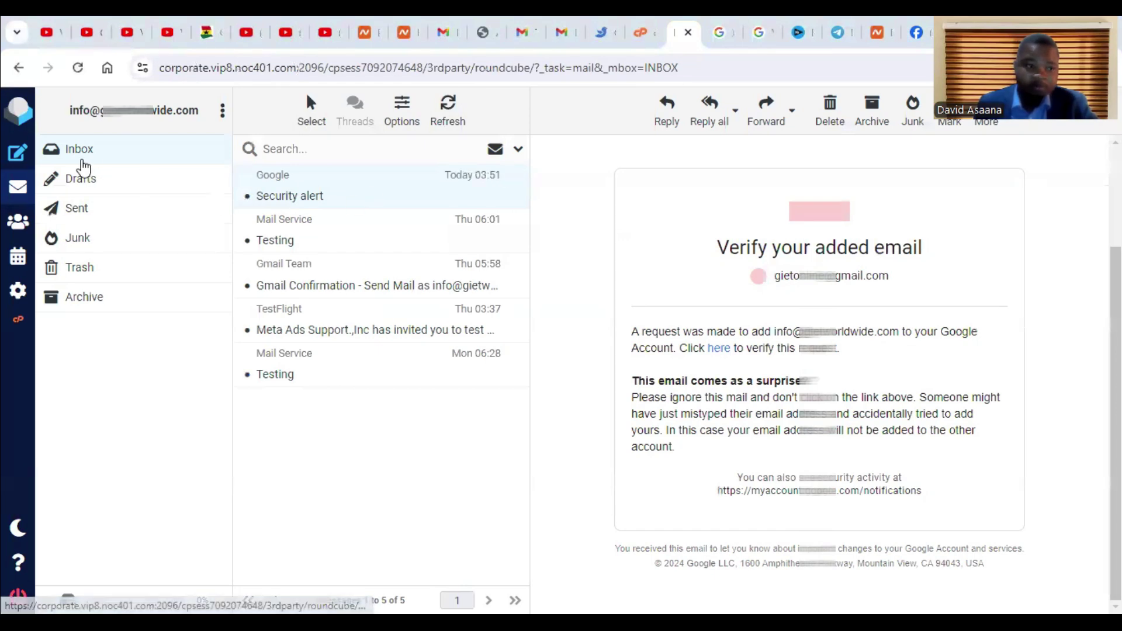
- Compose a new test message, entering the Gmail recipient's address in To
{"action": "left_click", "coordinate": [10, 156]}
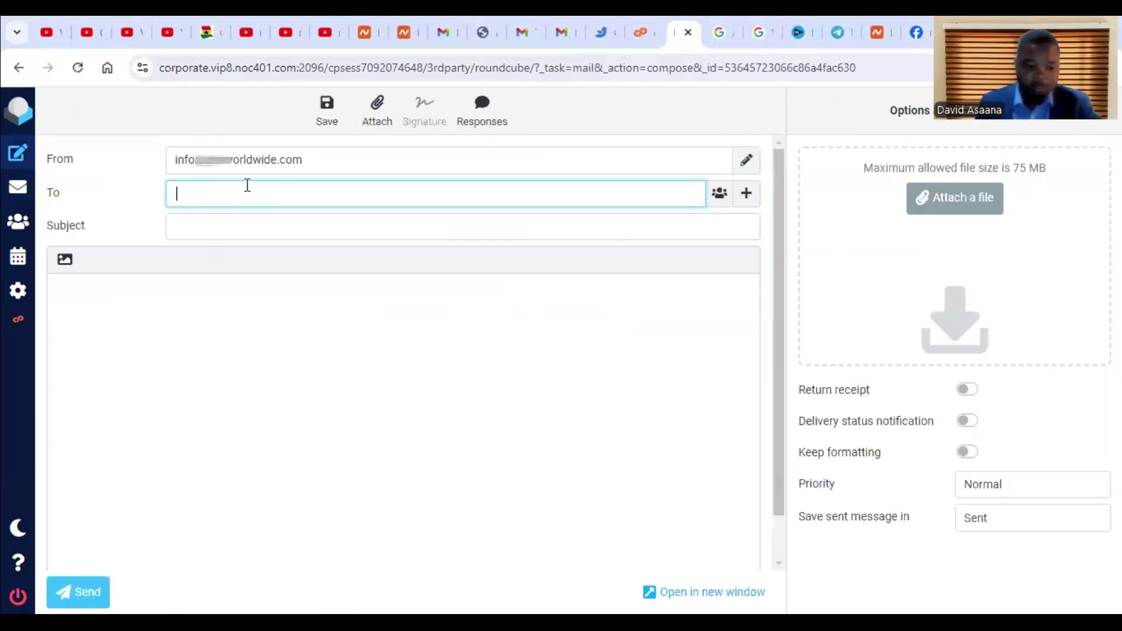
{"action": "type", "text": "asaana"}
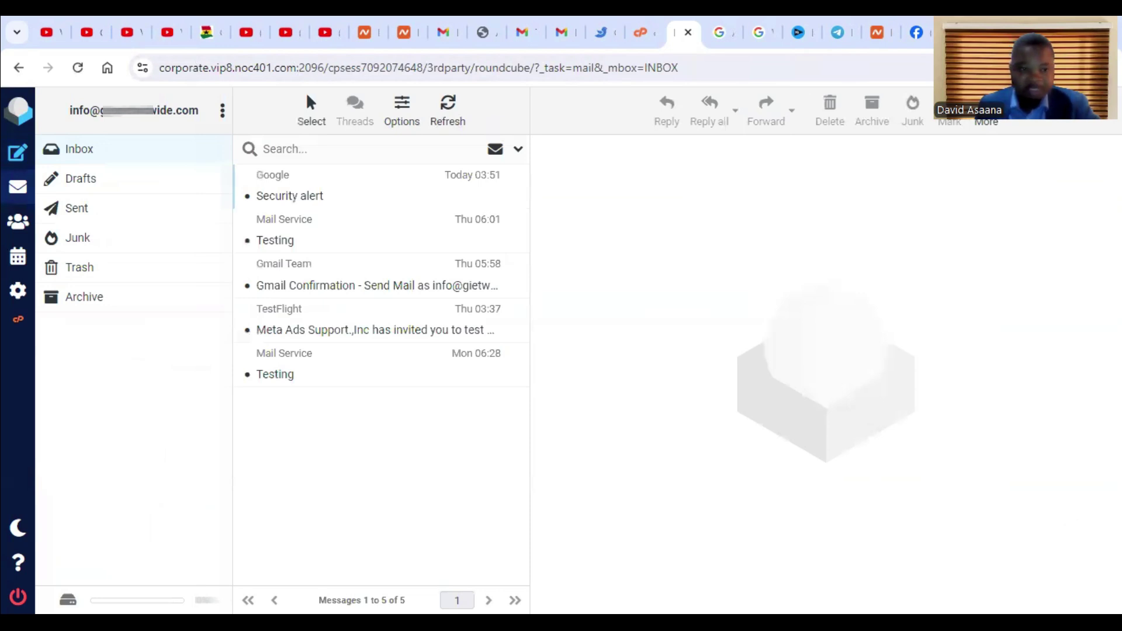
- Open the newly received 'Testing' conversation in Gmail's Primary inbox
{"action": "left_click", "coordinate": [561, 32]}
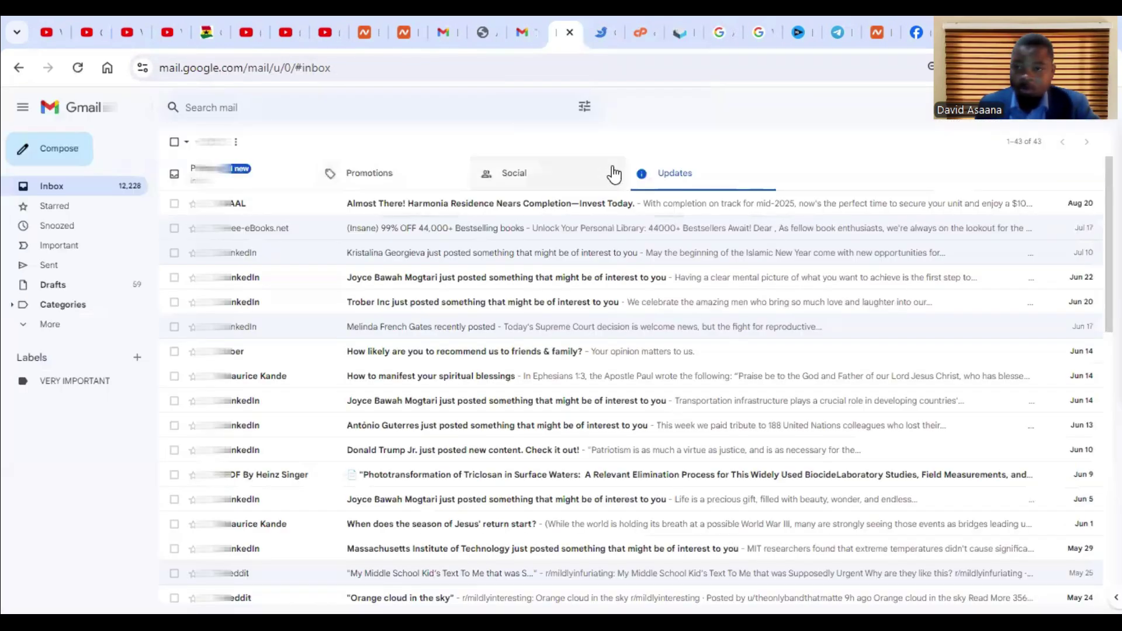
{"action": "left_click", "coordinate": [248, 171]}
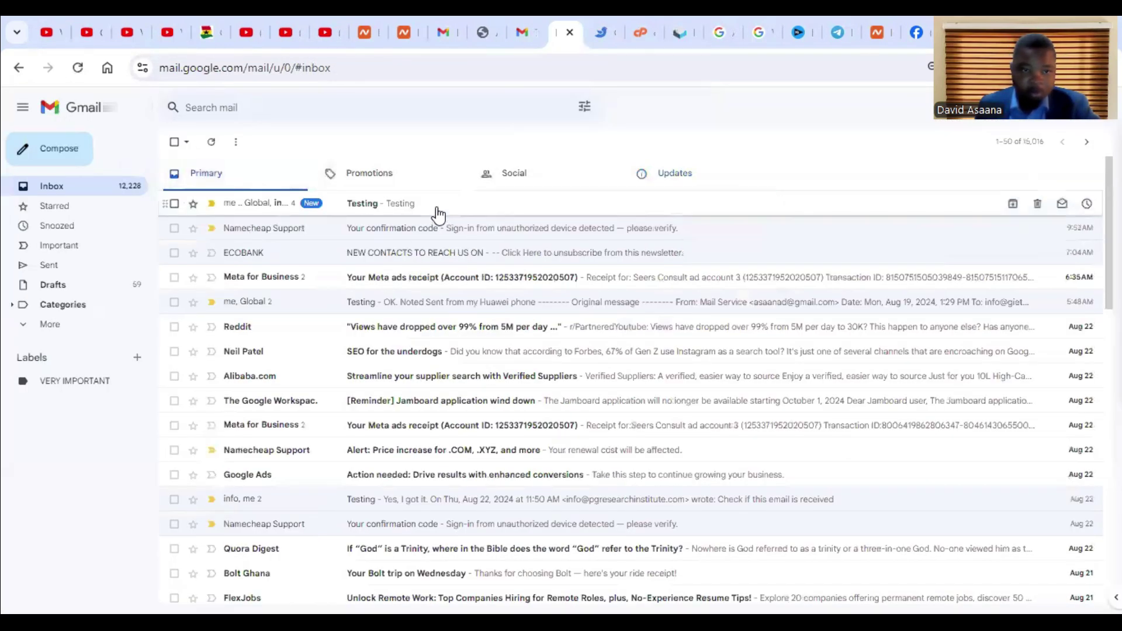
{"action": "left_click", "coordinate": [408, 204]}
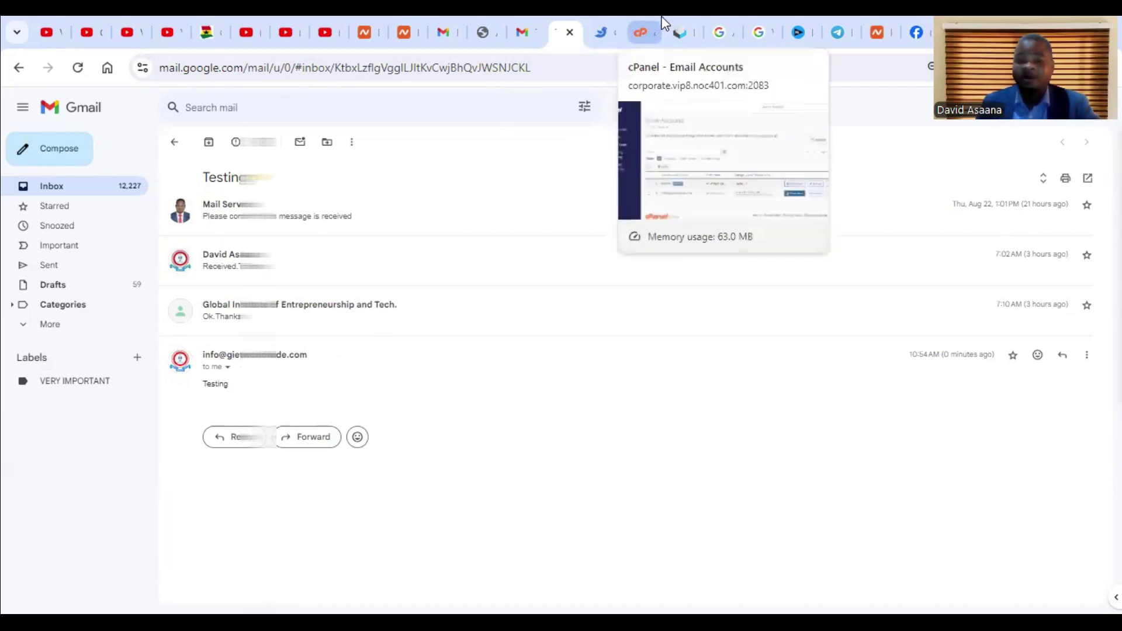
{"action": "left_click", "coordinate": [642, 18]}
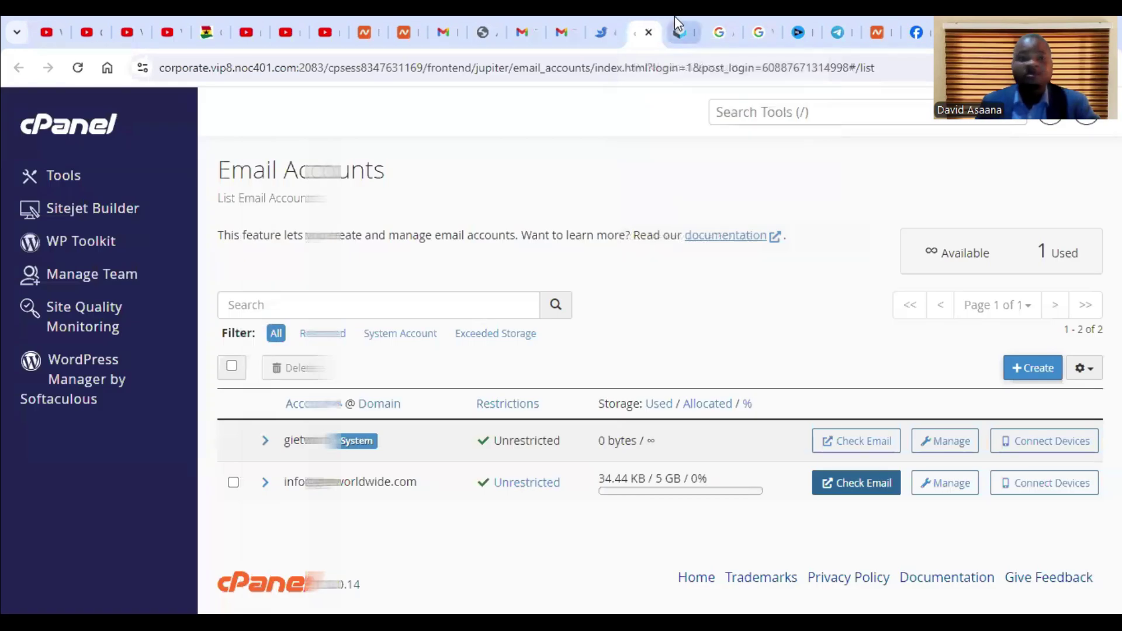